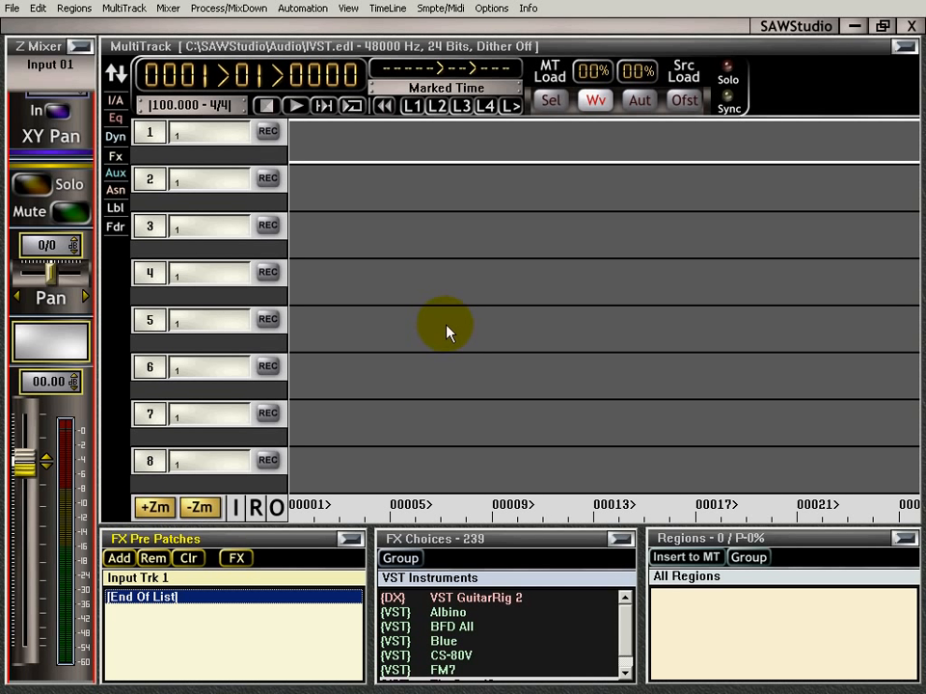
Step: Review the output and input port assignments in Midi WorkShop's Midi Device Setup and return to the main MultiTrack view
click(490, 9)
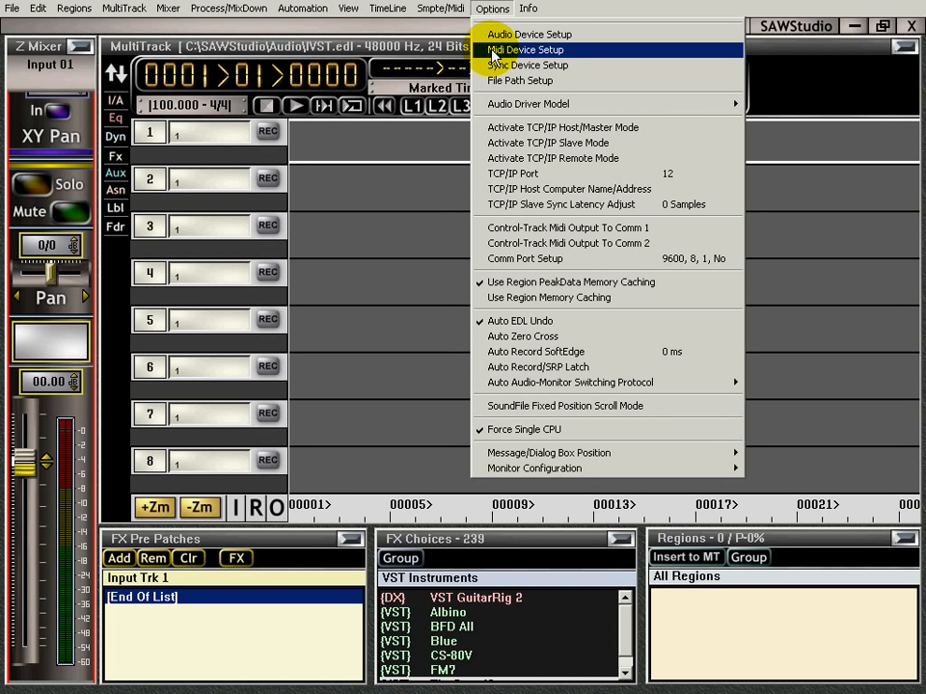
click(559, 9)
key(F2)
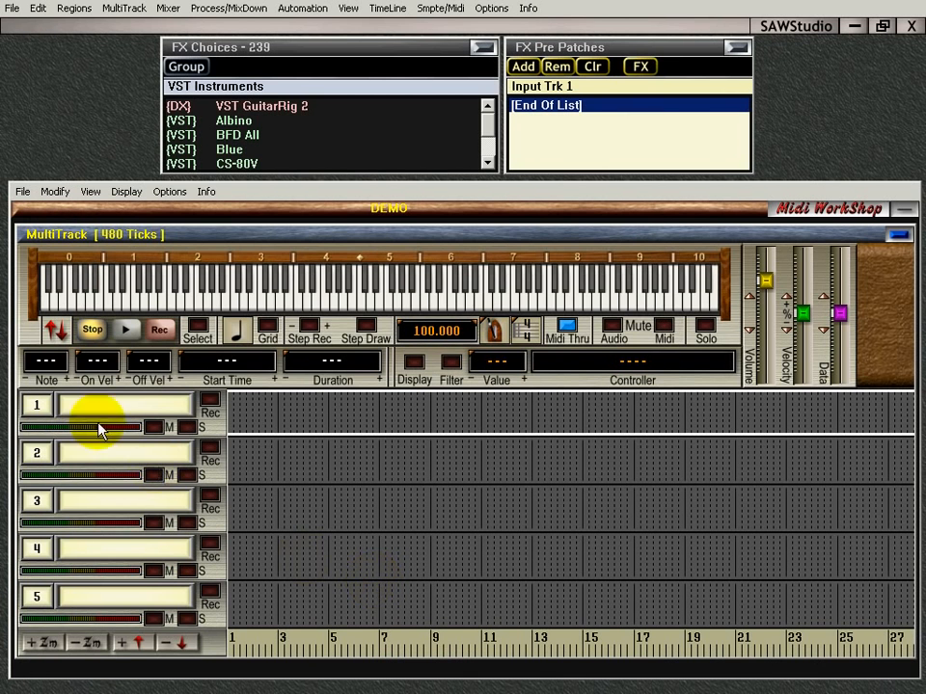
click(170, 192)
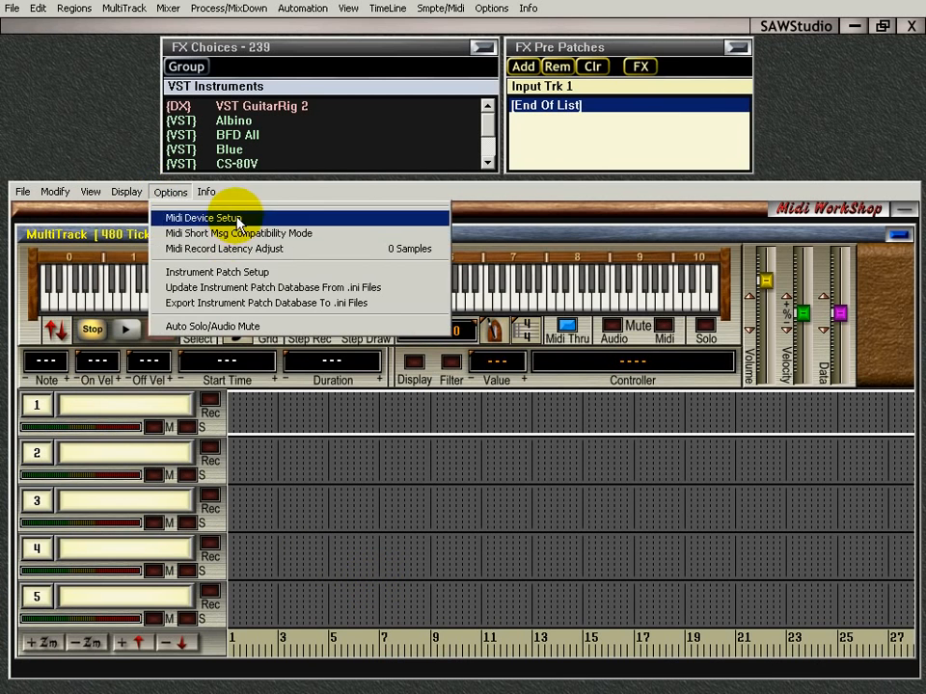
click(232, 217)
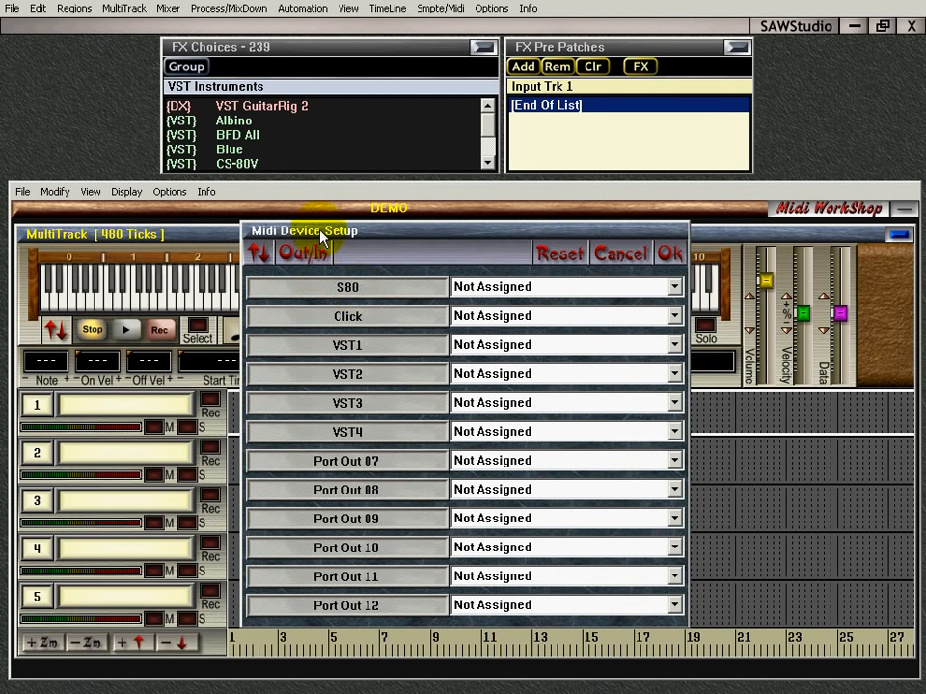
click(307, 253)
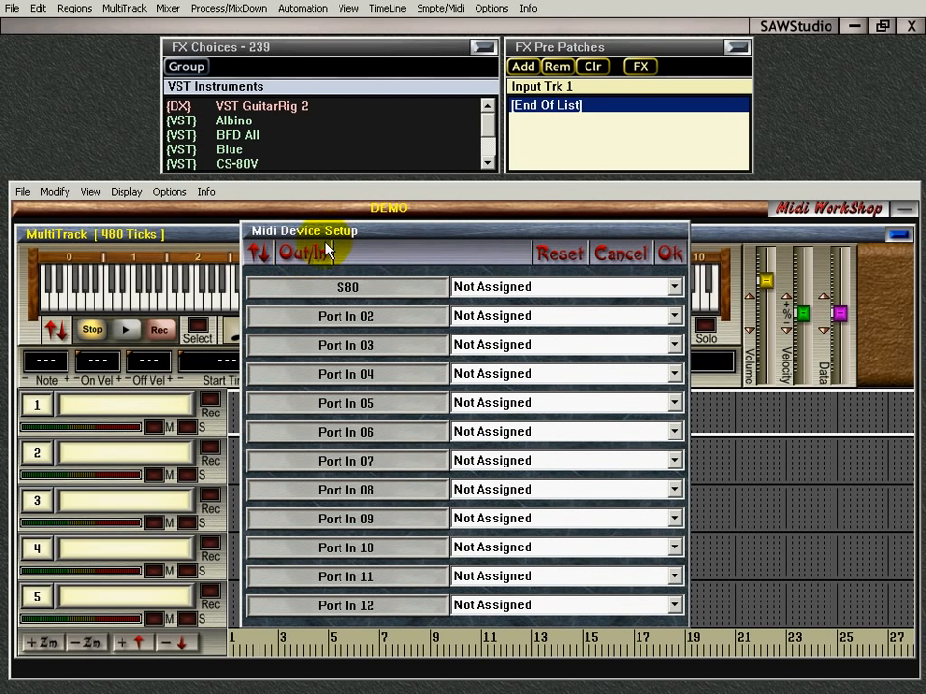
click(323, 252)
click(668, 253)
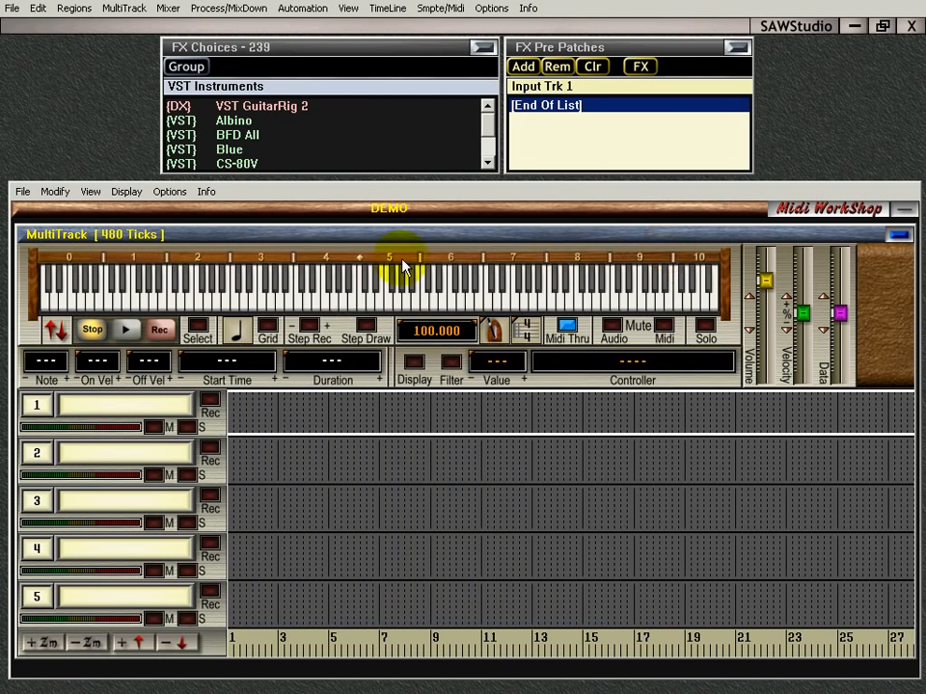
key(F1)
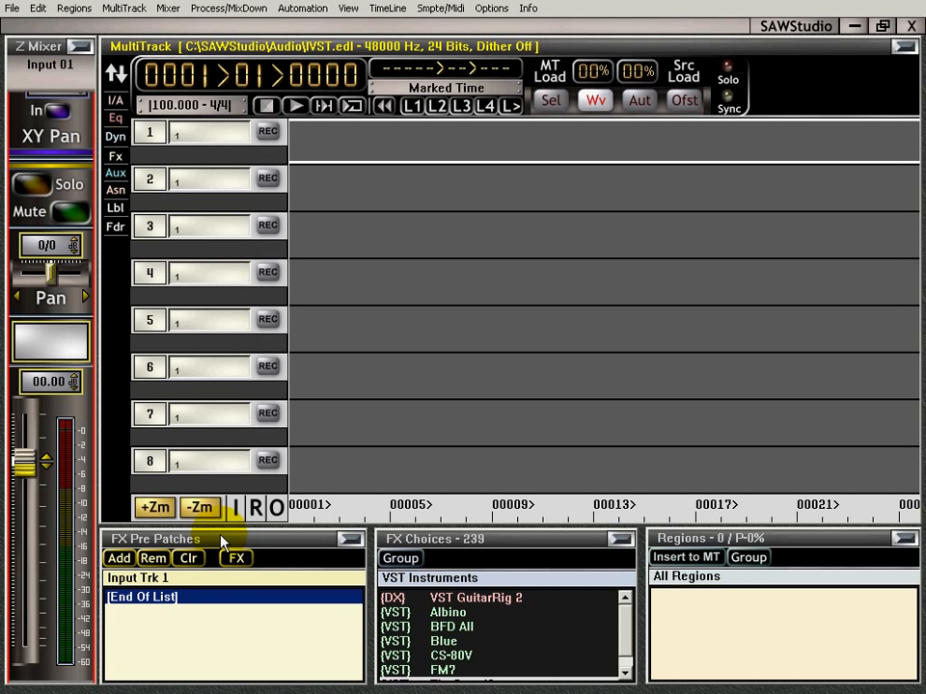
Step: Add the VST instrument TheGrand2 to the FX pre patches of Input Trk 1
click(444, 540)
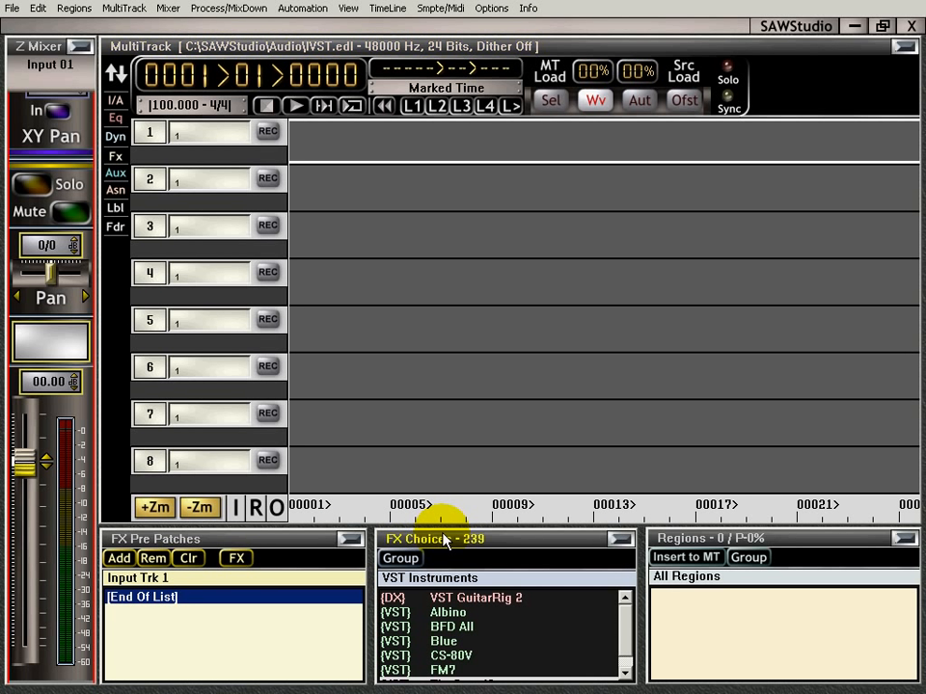
drag(625, 638, 624, 667)
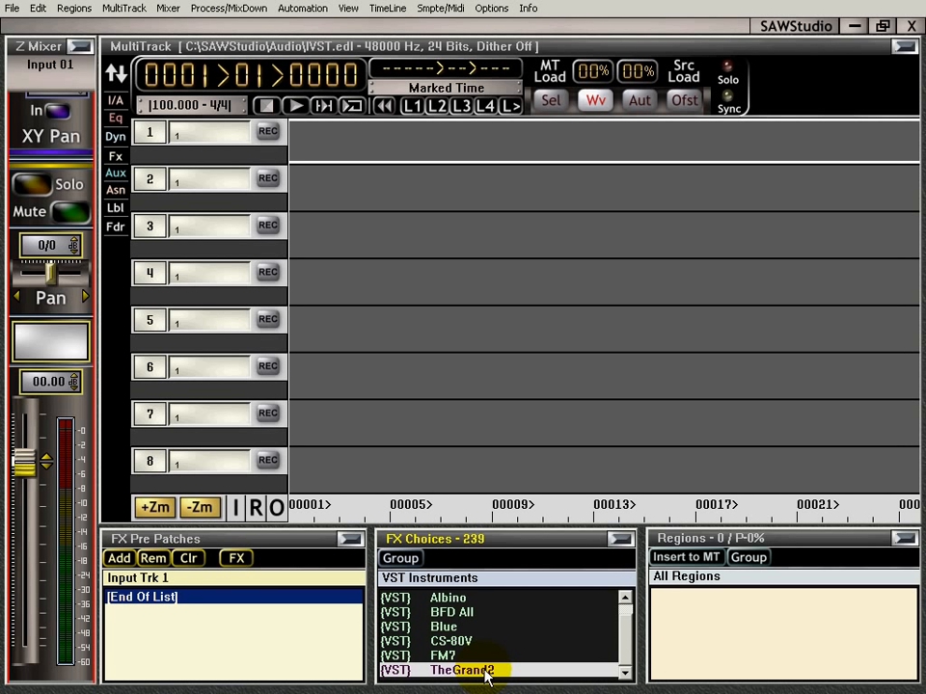
click(115, 560)
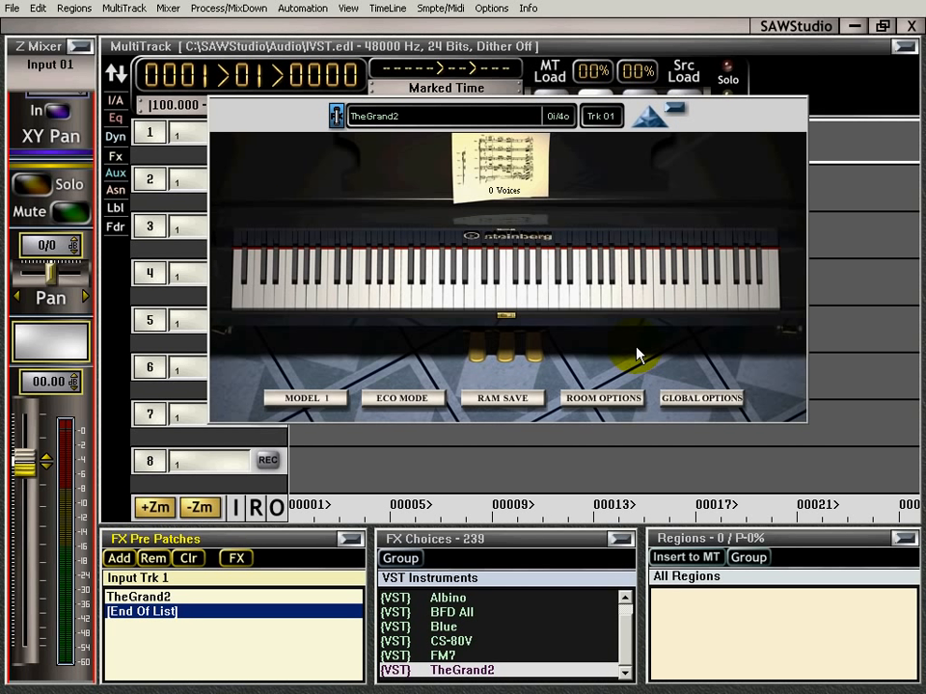
Step: Set TheGrand2's SoftSynth Midi-In port to 01: In USB Midi 1x1 and close the plug-in window
click(656, 120)
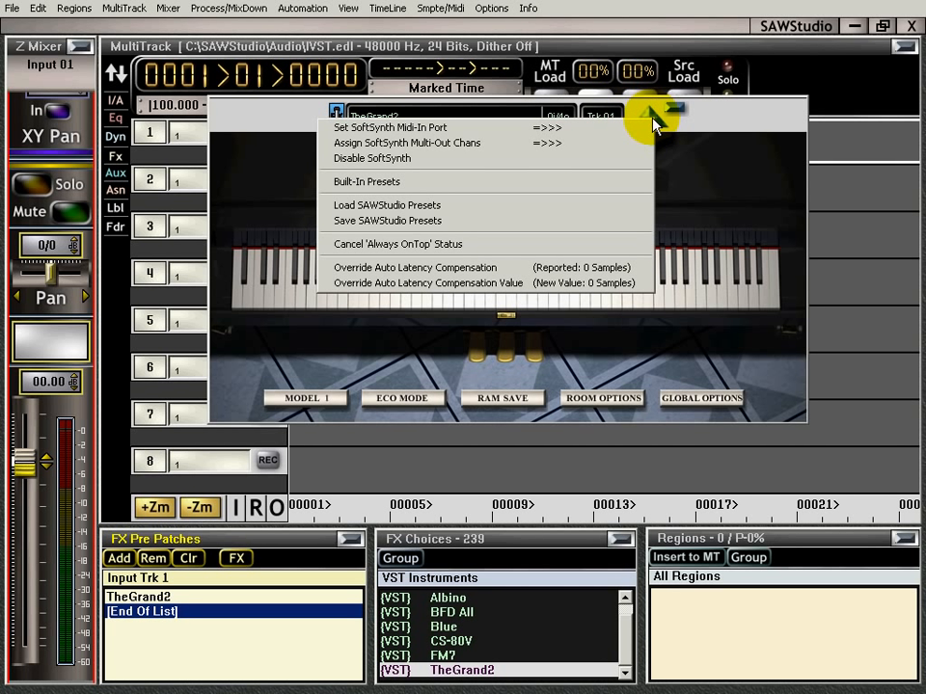
click(439, 131)
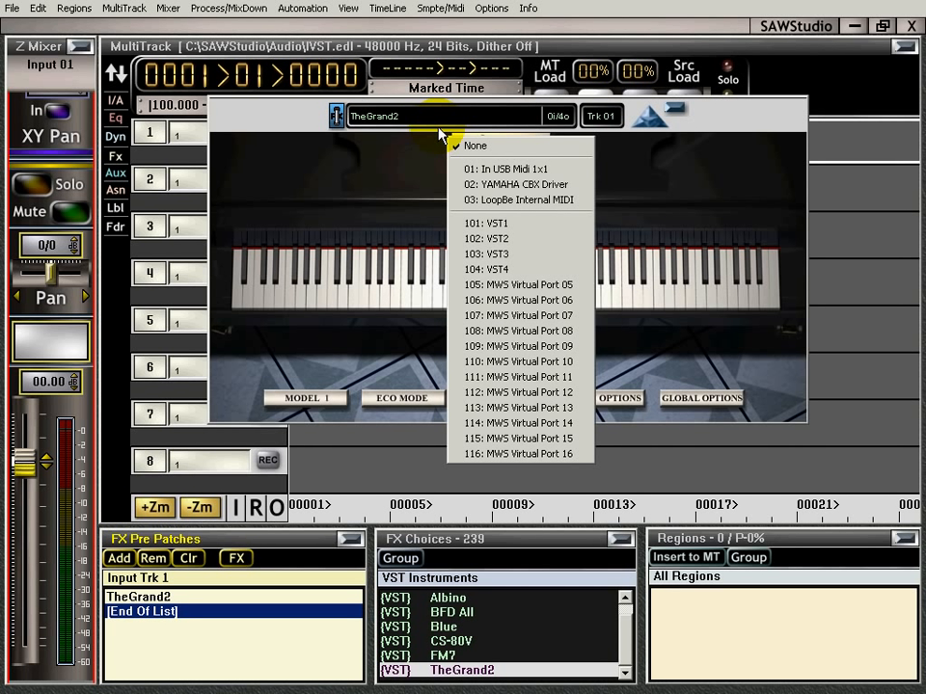
click(514, 174)
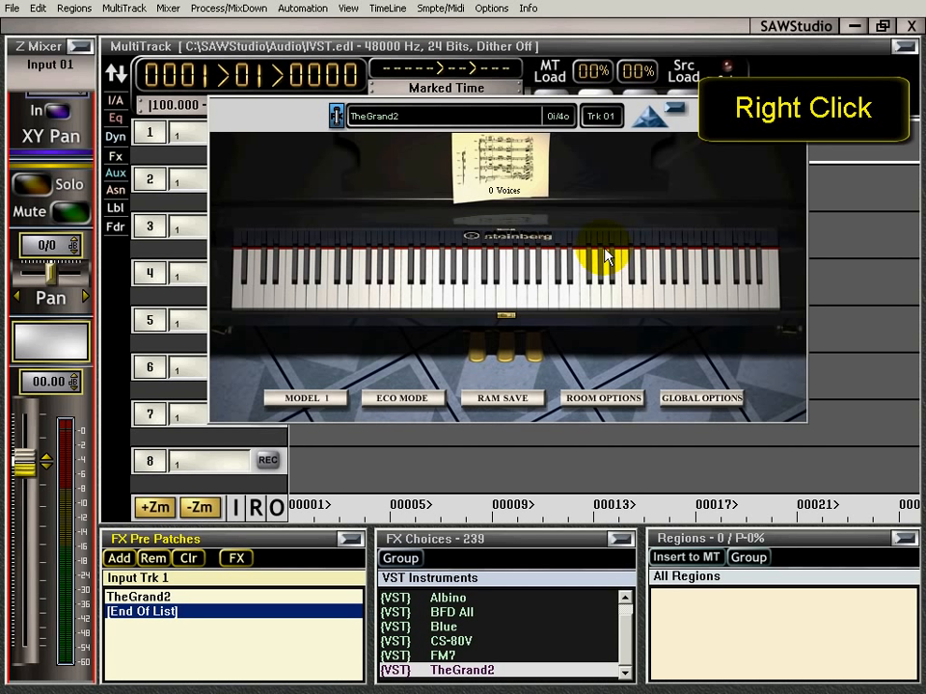
right_click(649, 120)
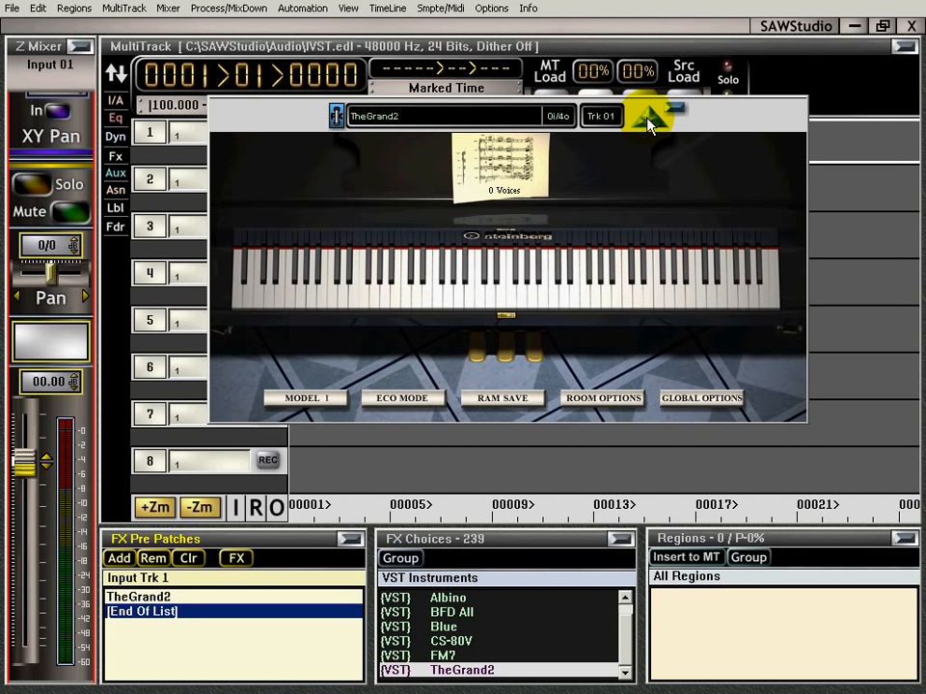
click(680, 113)
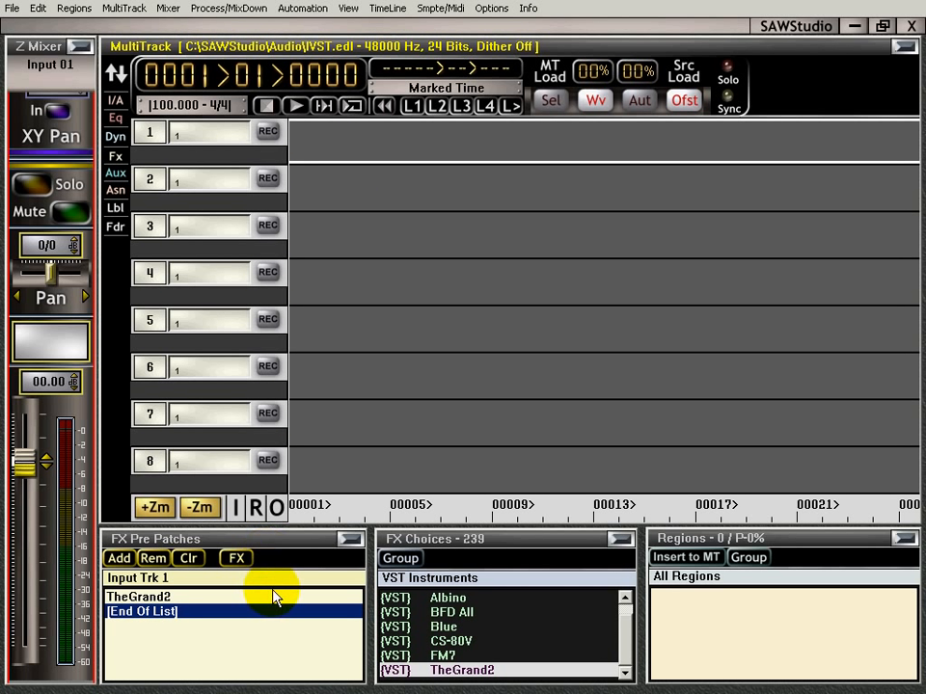
Step: Switch live mode on to audition TheGrand2 on track 1, and switch it off again
right_click(297, 109)
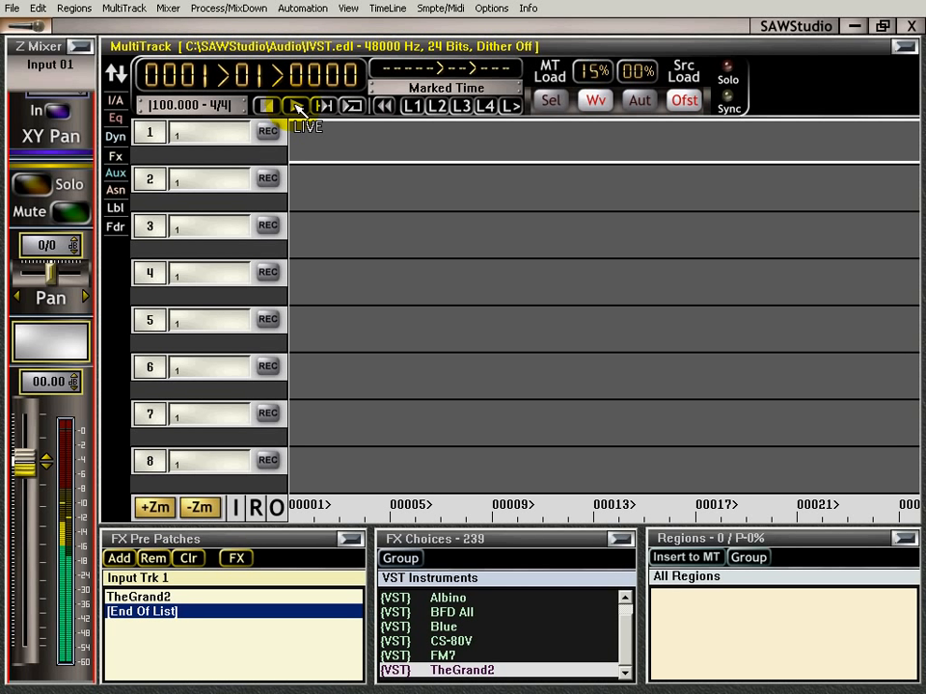
right_click(297, 110)
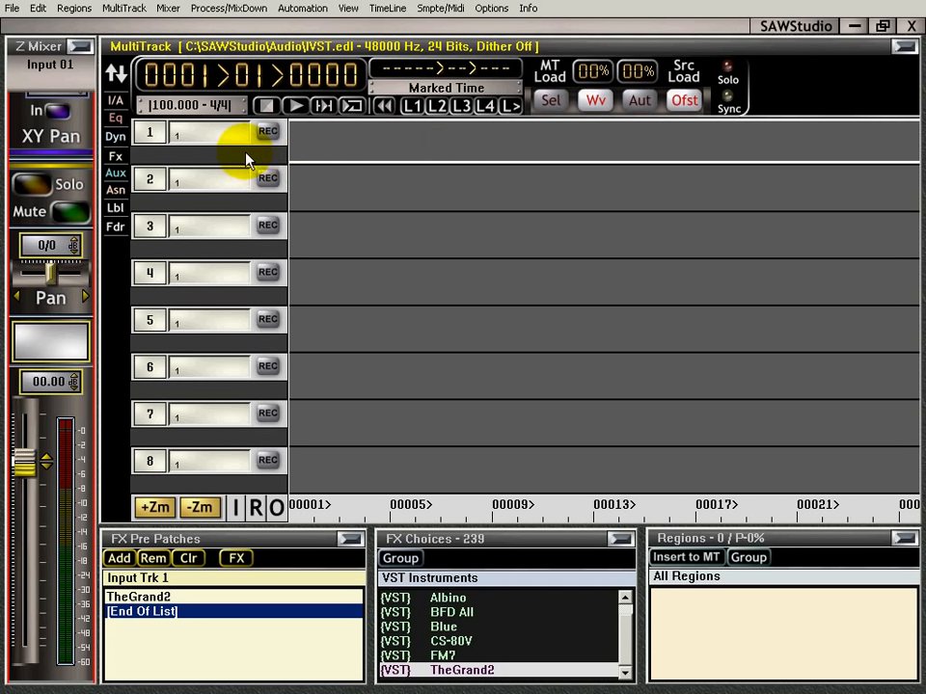
Step: Open the record meter for track 1 and set its input to mixer channel Chan 01
click(271, 131)
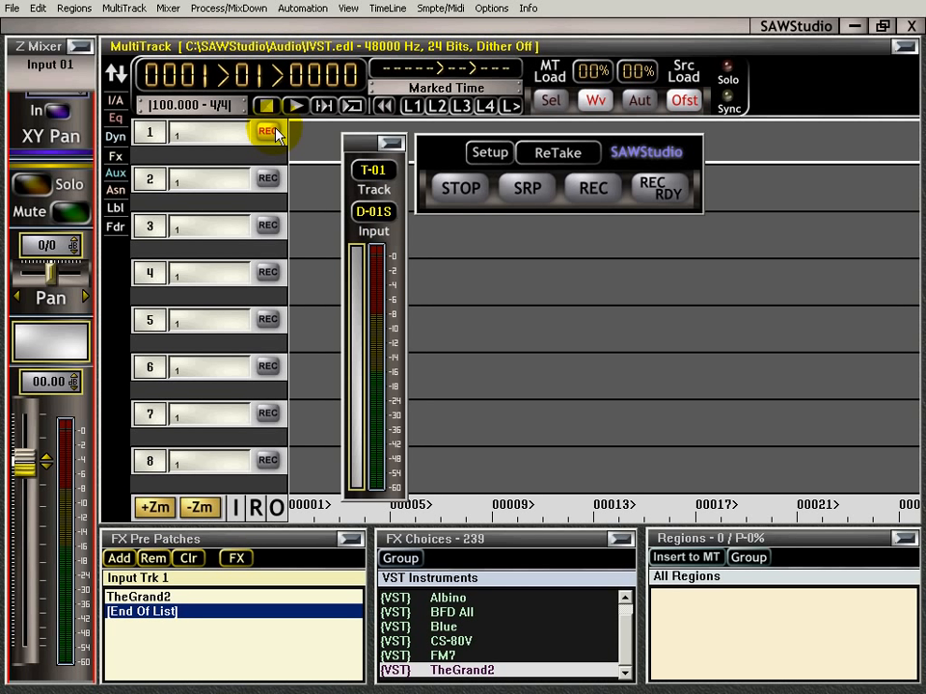
click(382, 221)
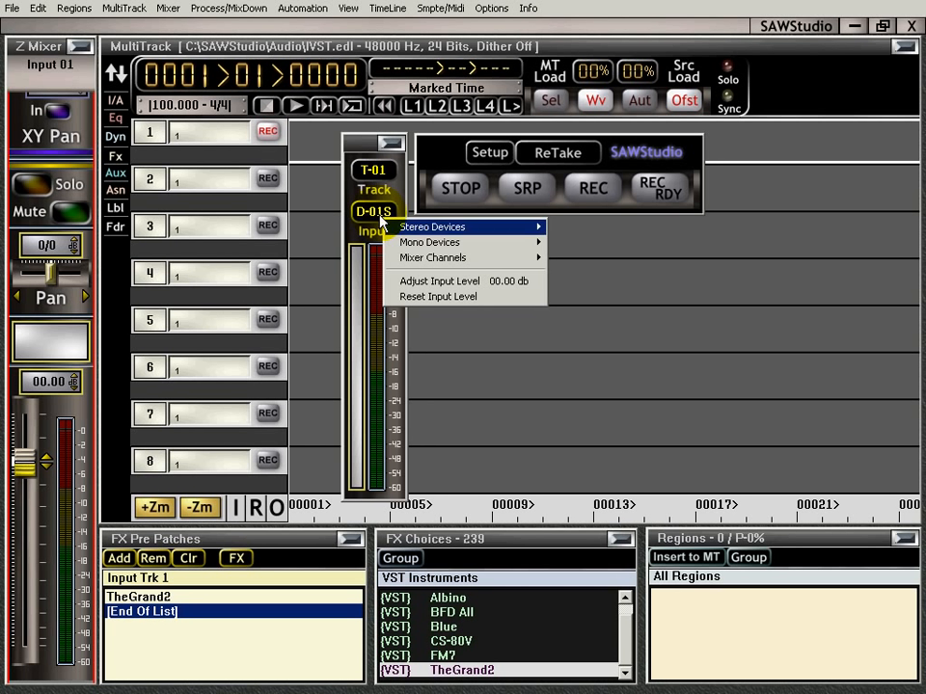
mouse_move(455, 262)
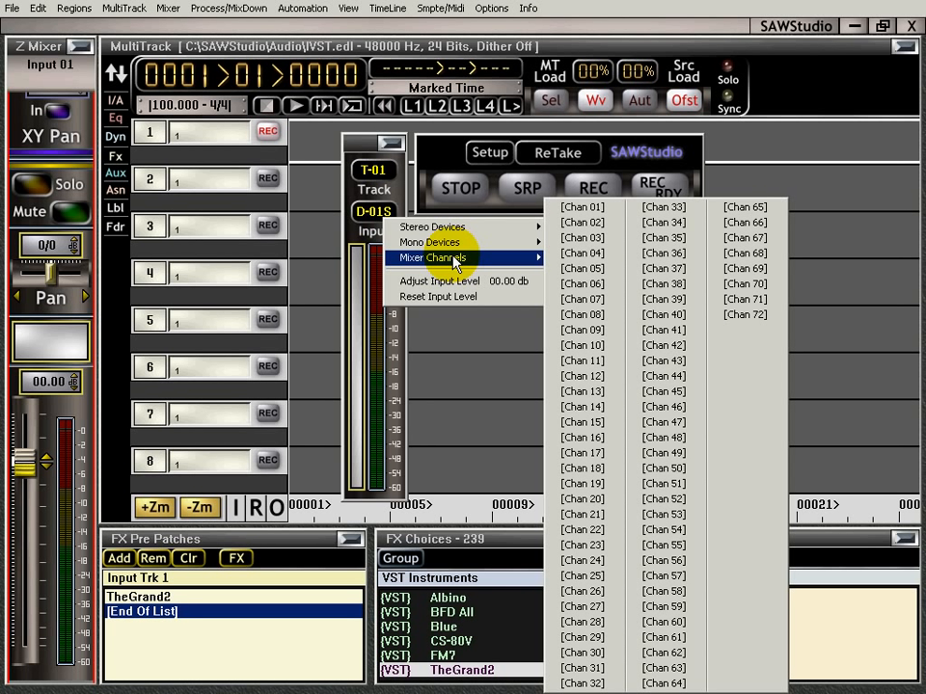
mouse_move(476, 233)
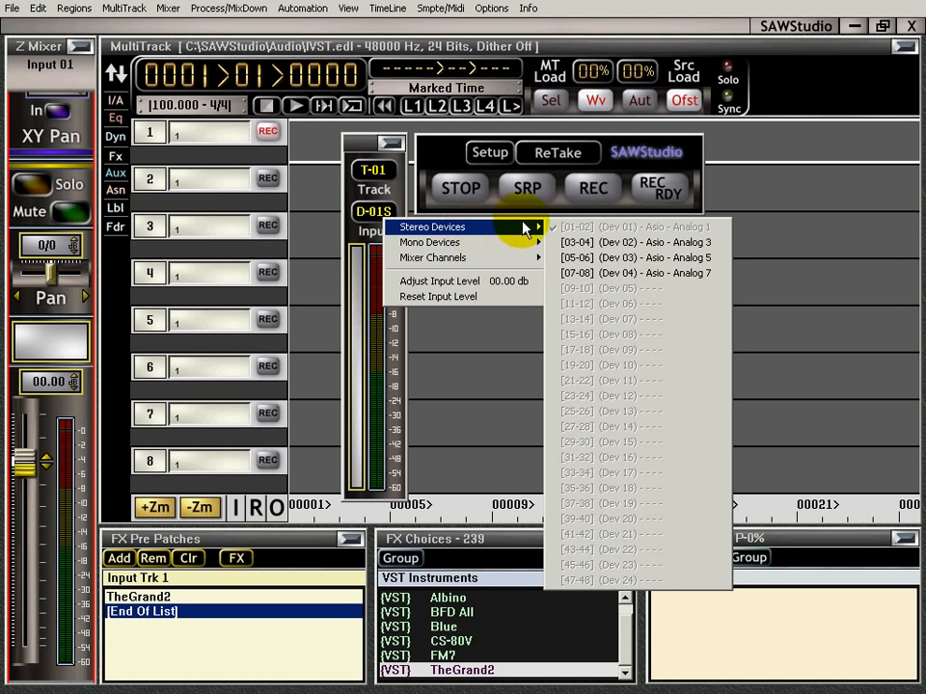
mouse_move(535, 235)
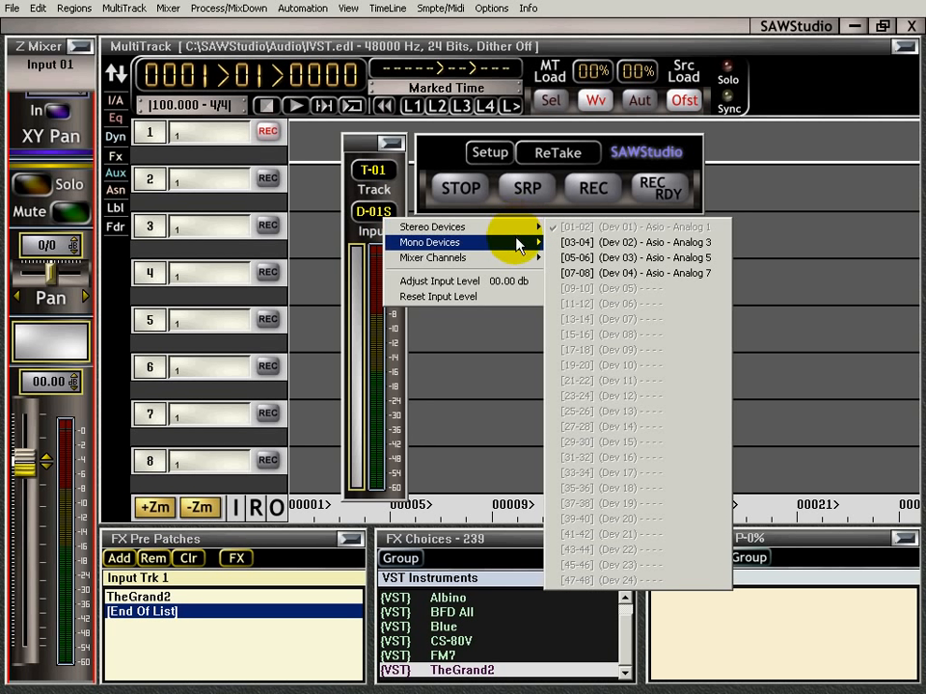
mouse_move(521, 267)
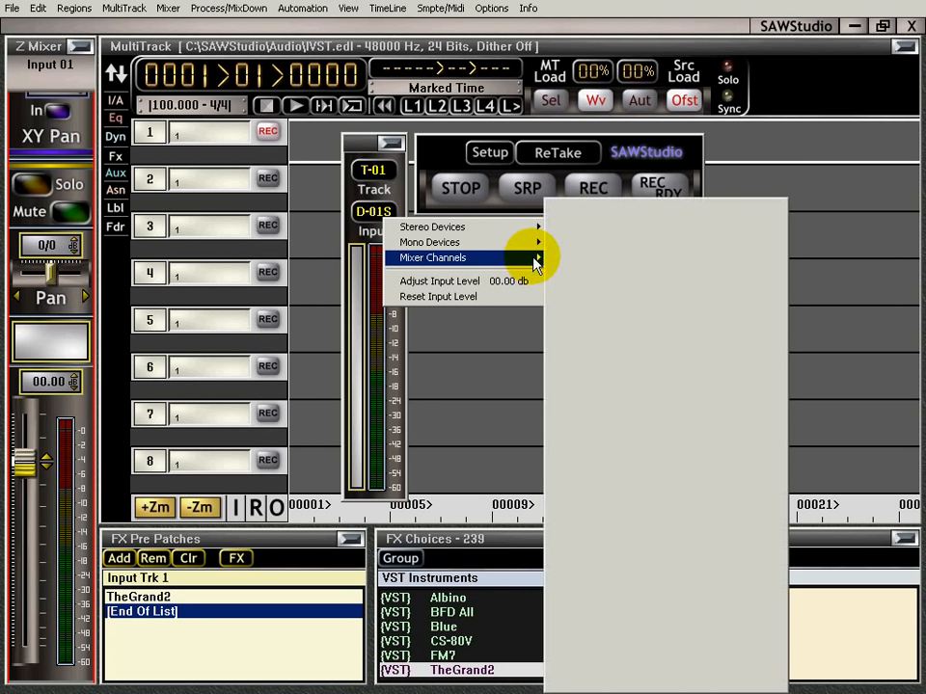
click(595, 209)
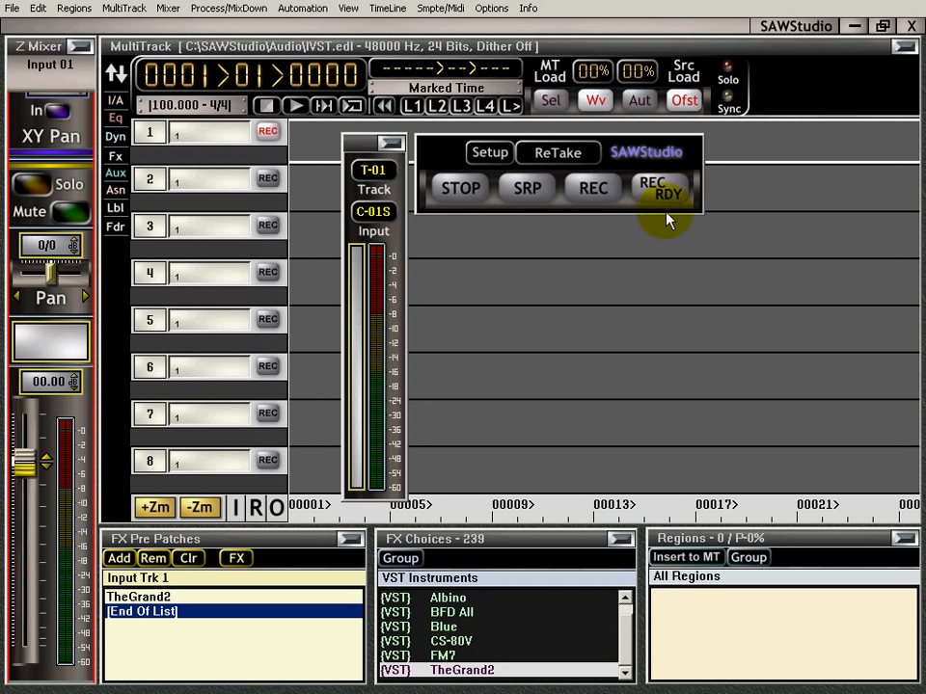
Step: Put track 1 in record ready, record about 10 bars of TheGrand2 from the start, and close the record meter
click(675, 183)
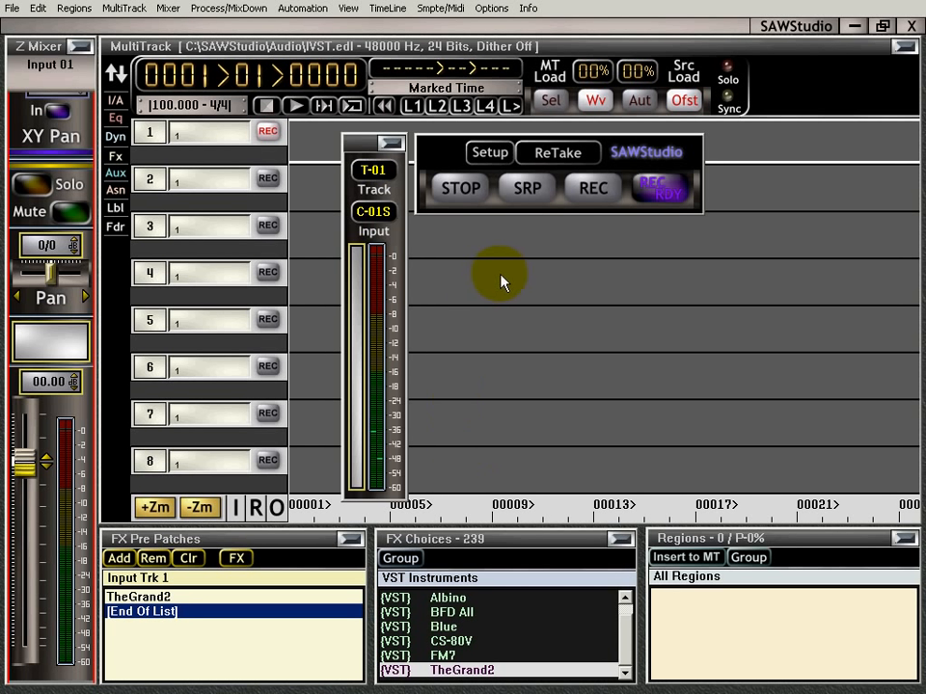
click(598, 190)
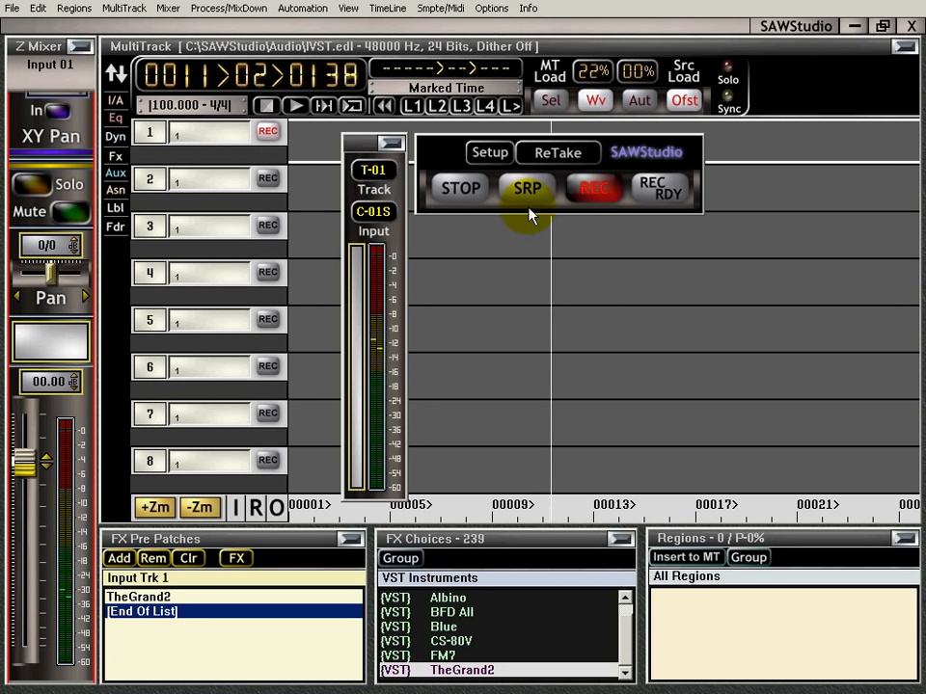
click(459, 188)
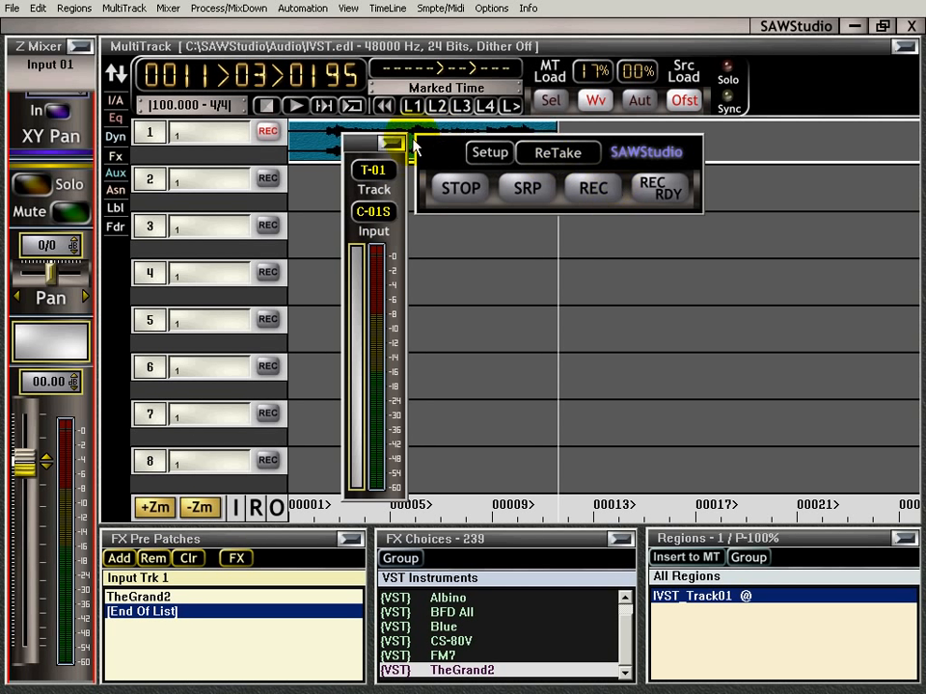
click(391, 145)
Step: Play back the opening bars of the new track 1 recording with TheGrand2 still patched, and rewind to the start
key(Home)
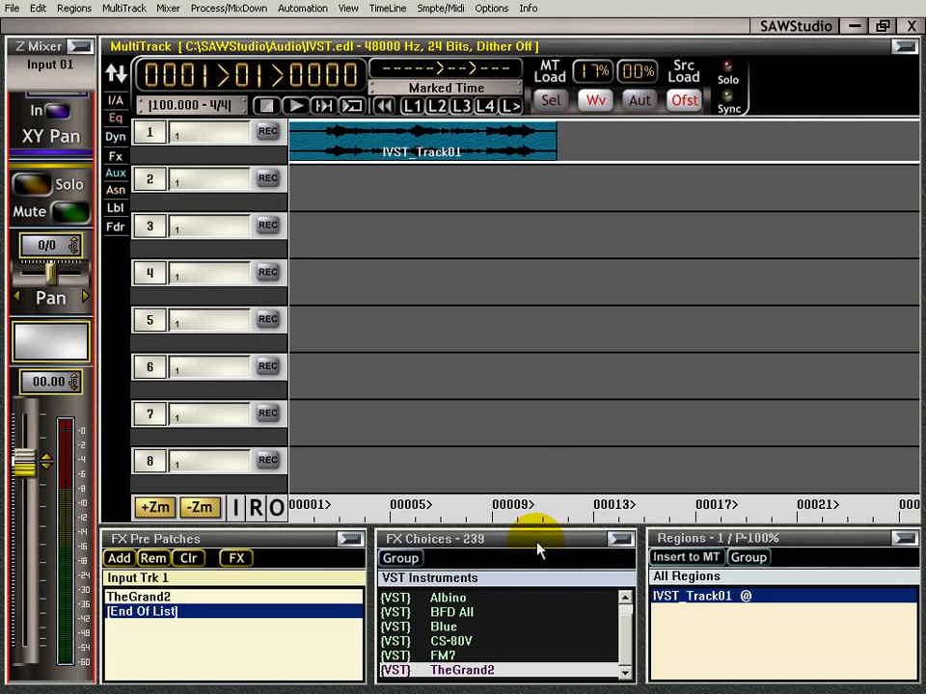
key(space)
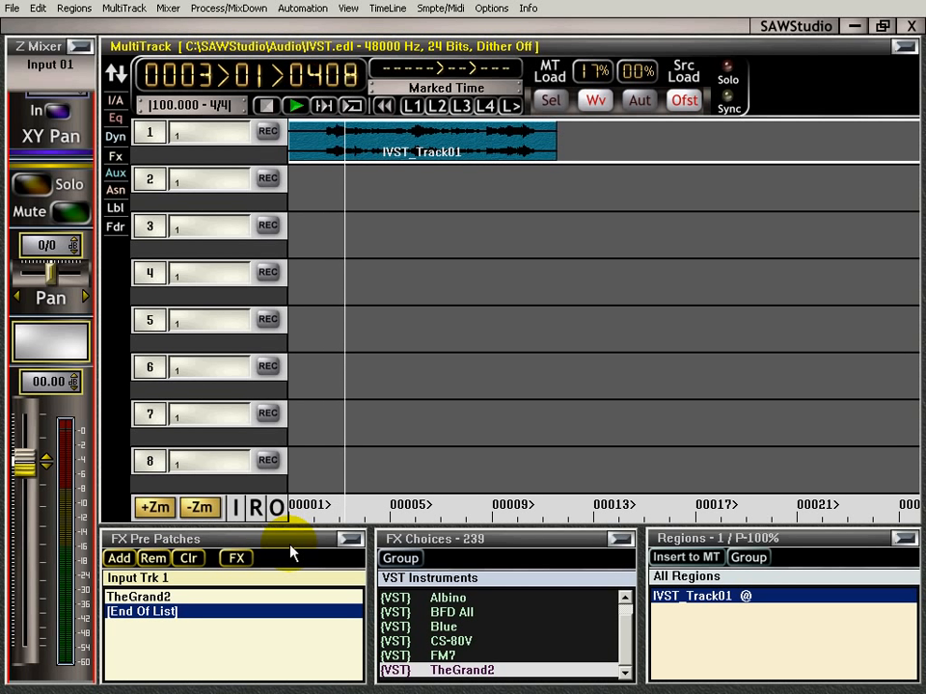
key(space)
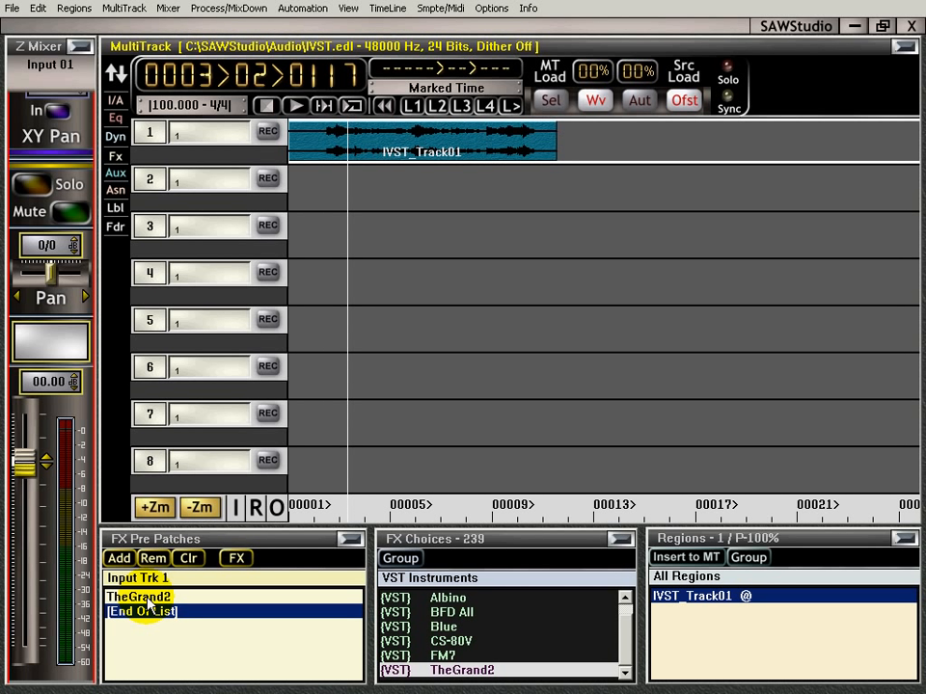
key(Home)
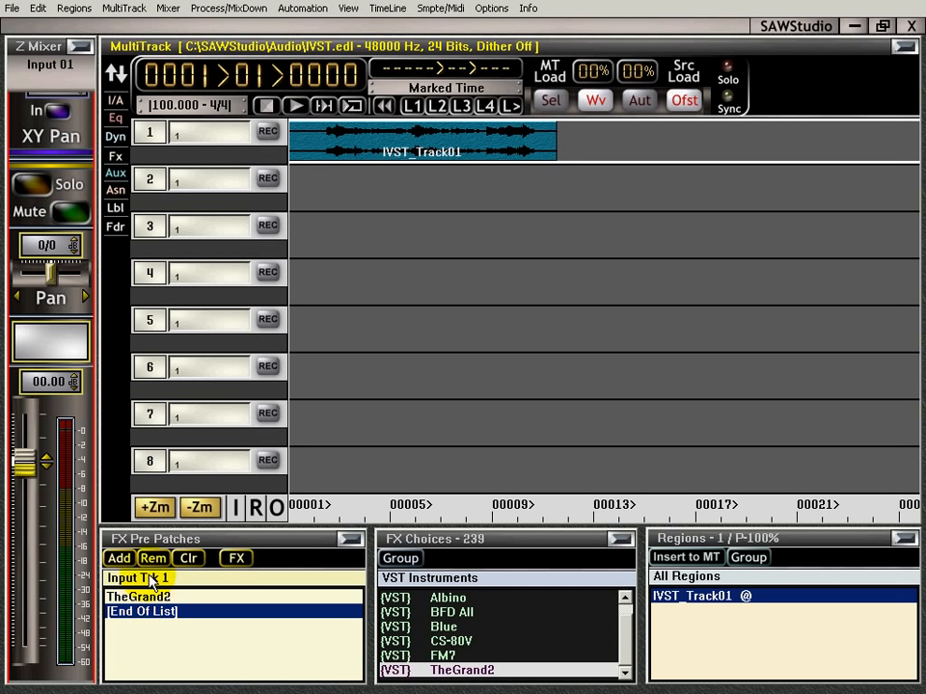
Step: Clear TheGrand2 from the FX pre patches of Input Trk 1
click(153, 598)
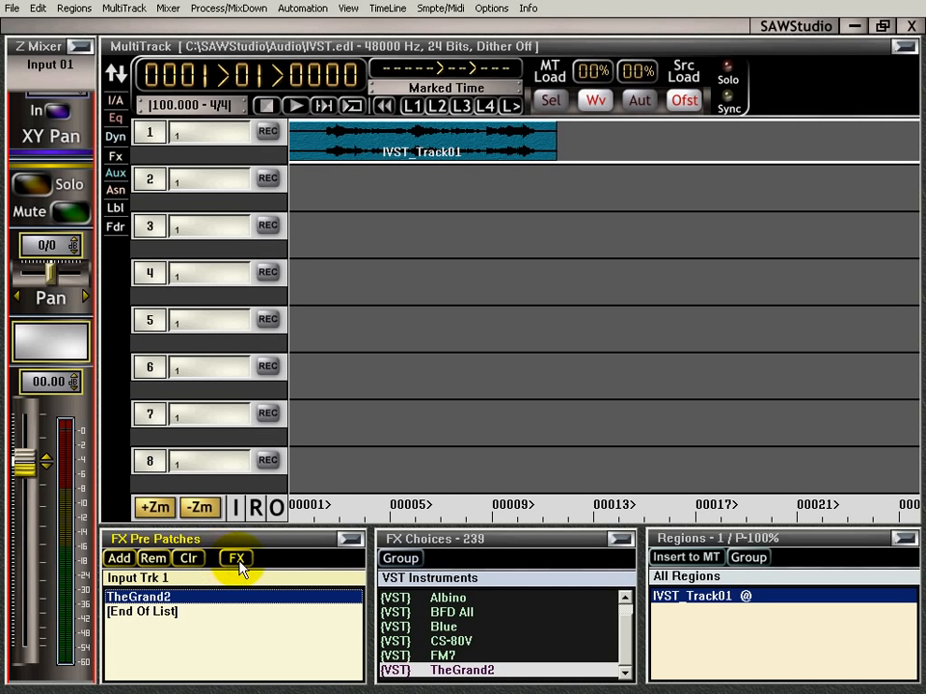
click(189, 561)
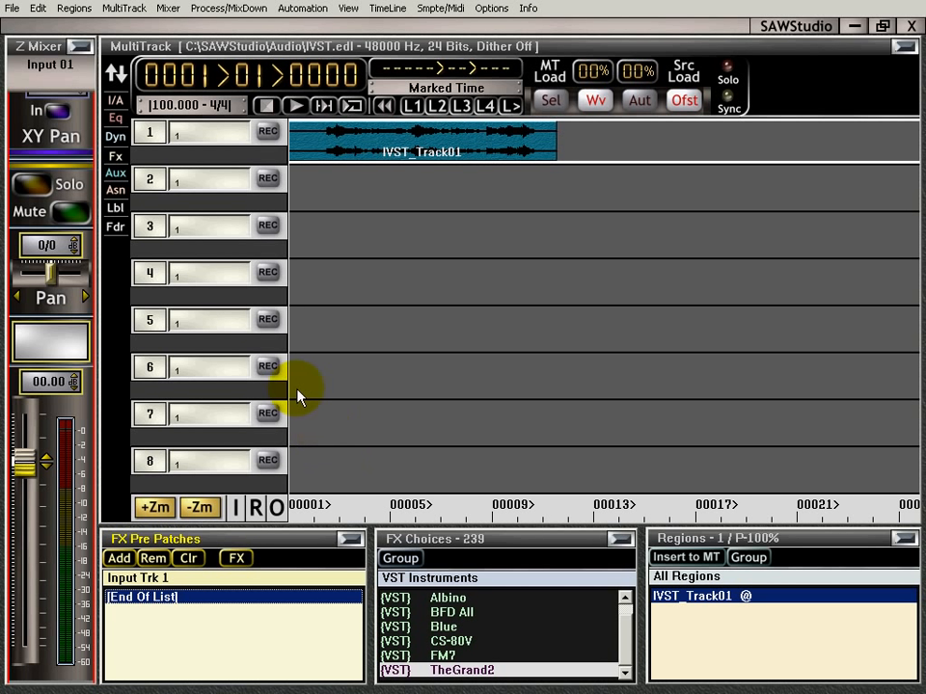
Step: Play back the track 1 recording without the plug-in, restarting from about bar 2
key(space)
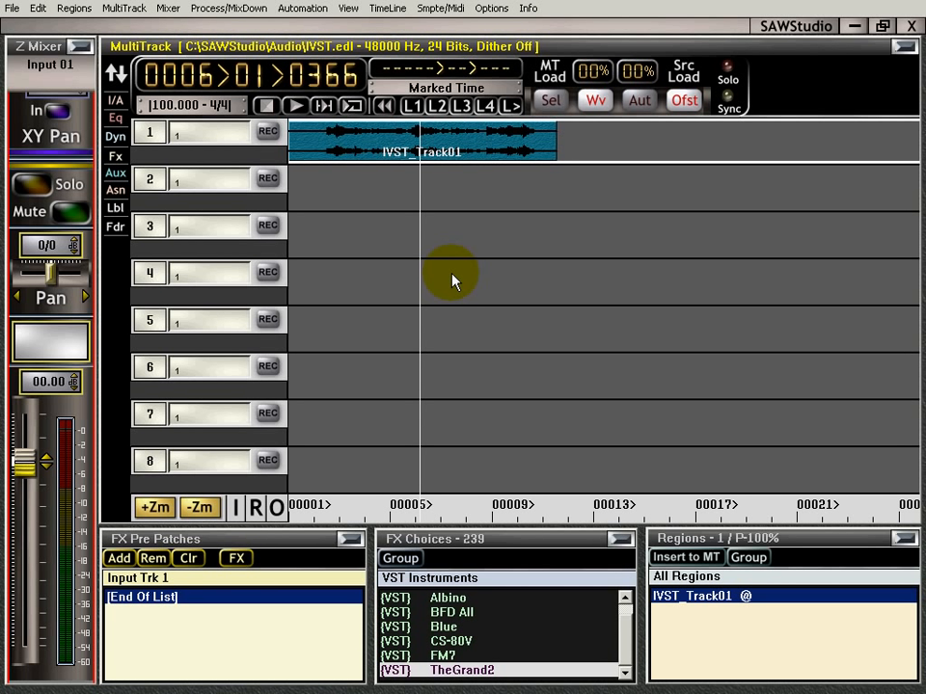
key(Home)
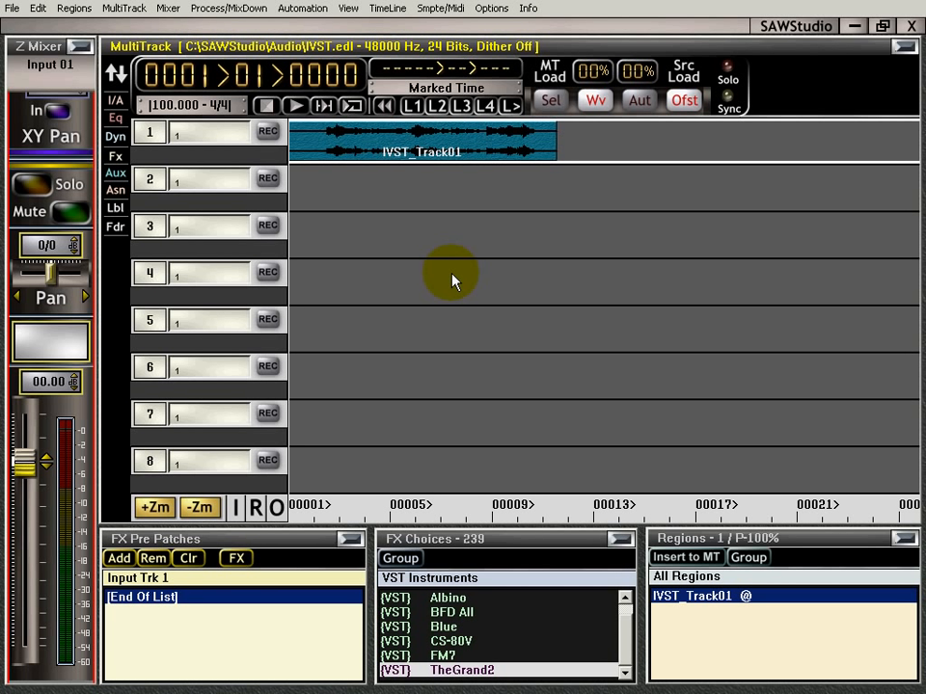
click(316, 514)
key(space)
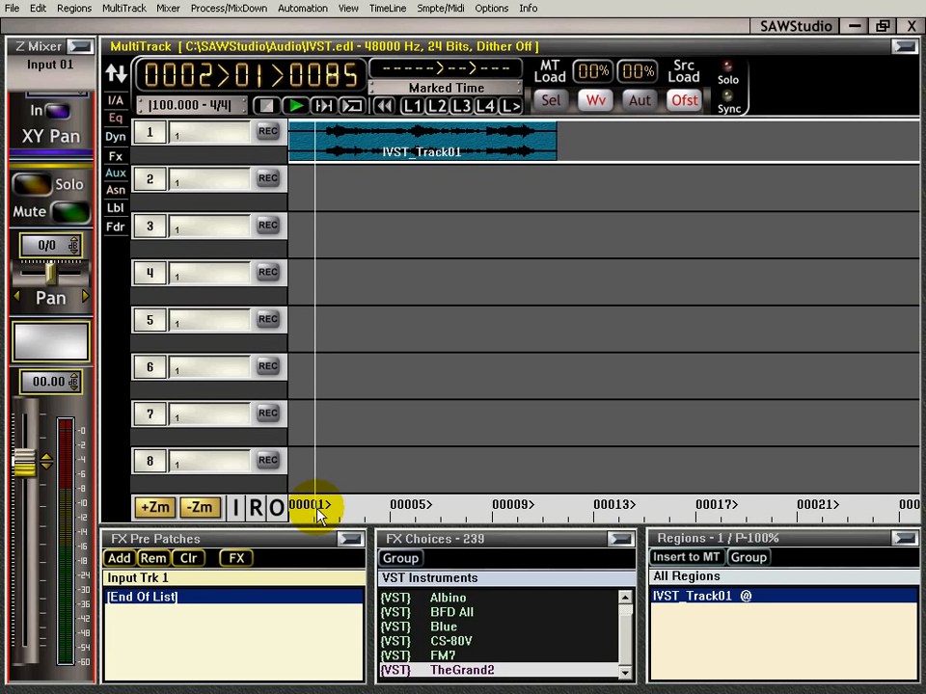